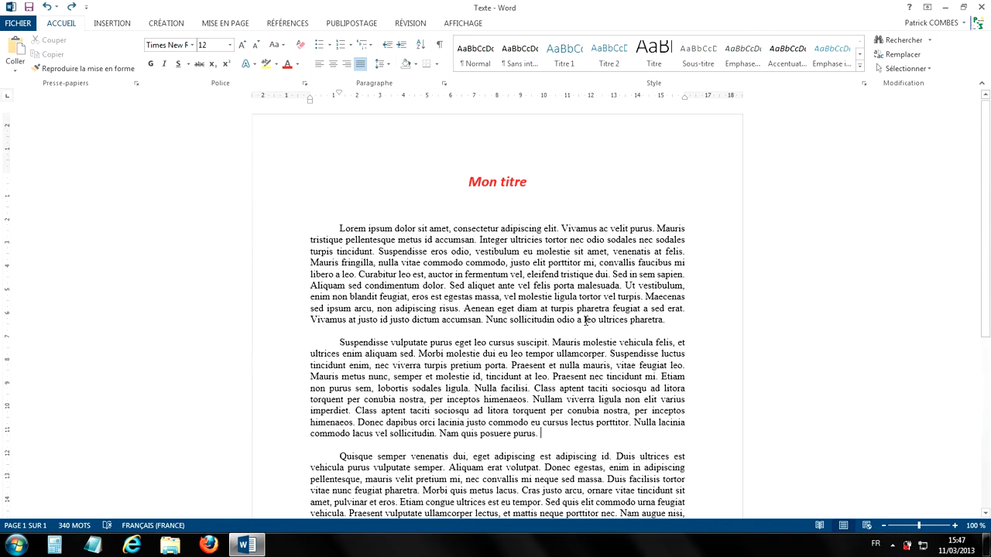
# Lay out the second body paragraph, starting with "Suspendisse vulputate", in two columns (Deux)
pyautogui.scroll(-4, 582, 320)
pyautogui.scroll(3, 582, 324)
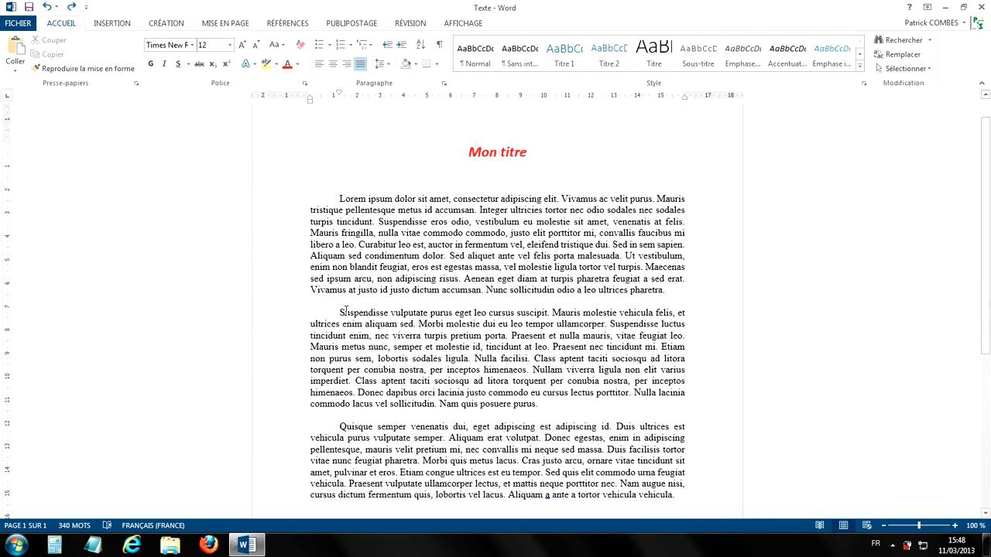
pyautogui.moveTo(339, 313); pyautogui.dragTo(544, 401)
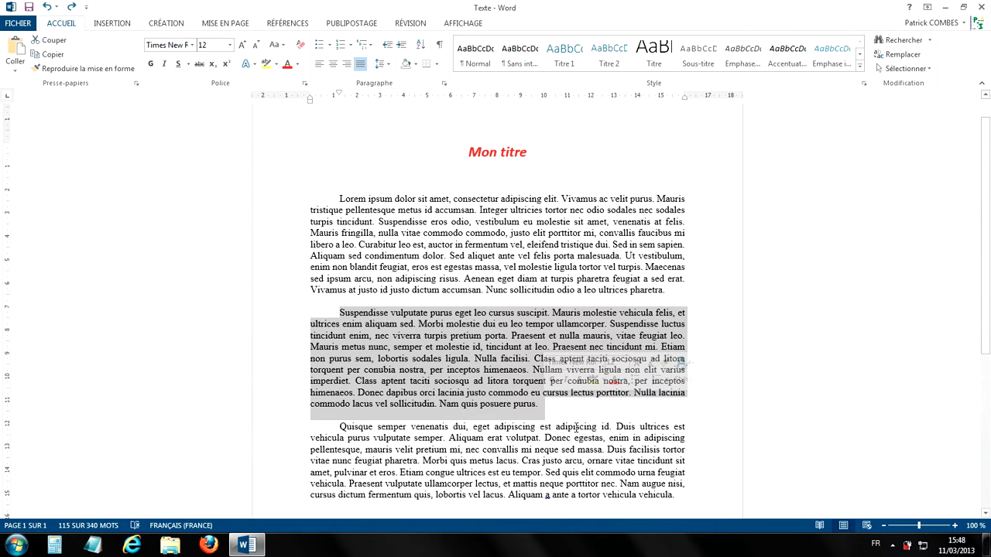
pyautogui.click(223, 26)
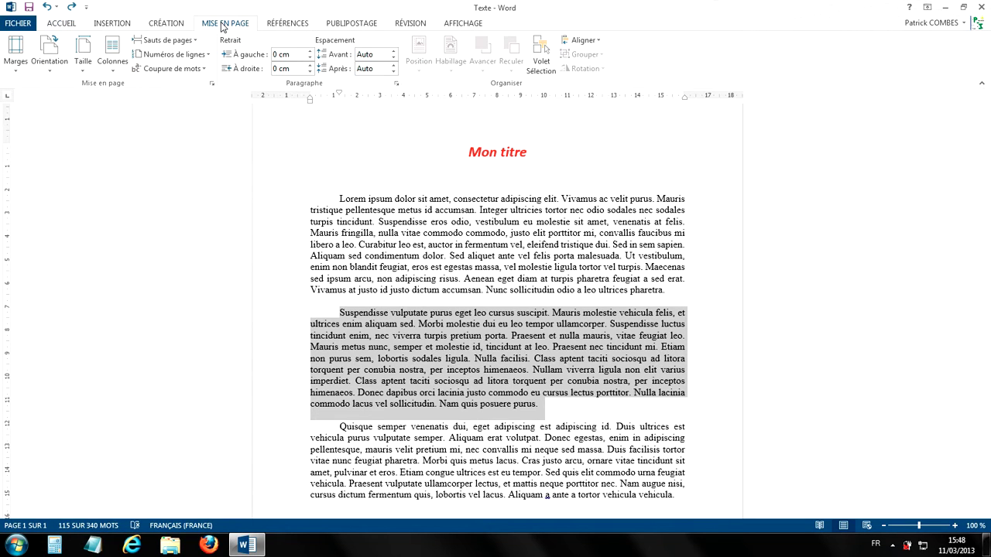
pyautogui.click(113, 56)
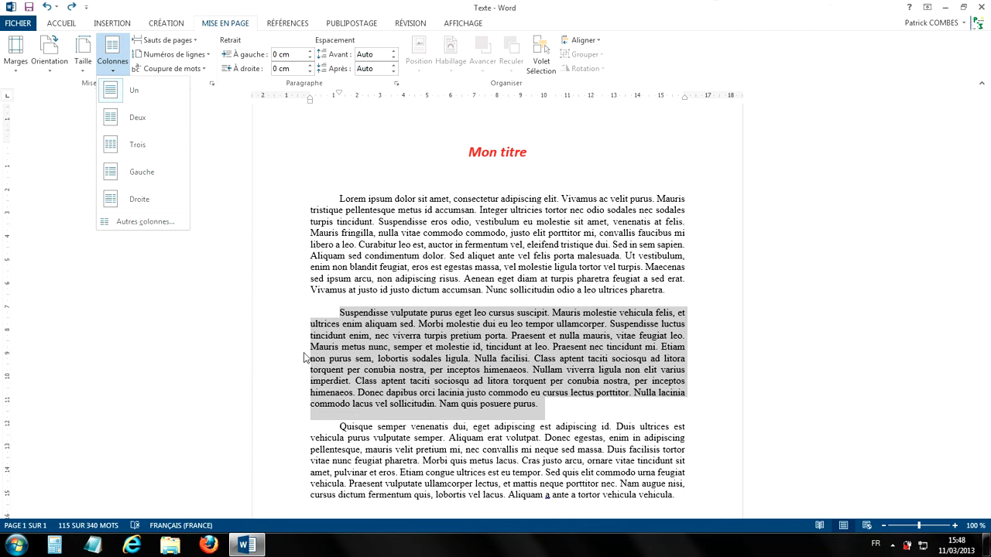
pyautogui.click(132, 118)
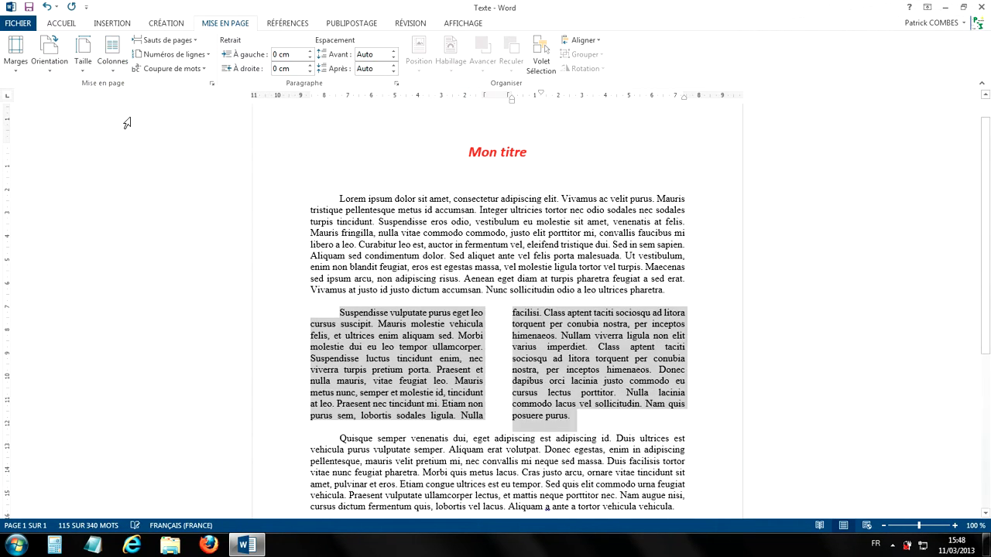
# Switch the selected paragraph to the three-column layout (Trois) and replace that with the Gauche column layout
pyautogui.click(110, 60)
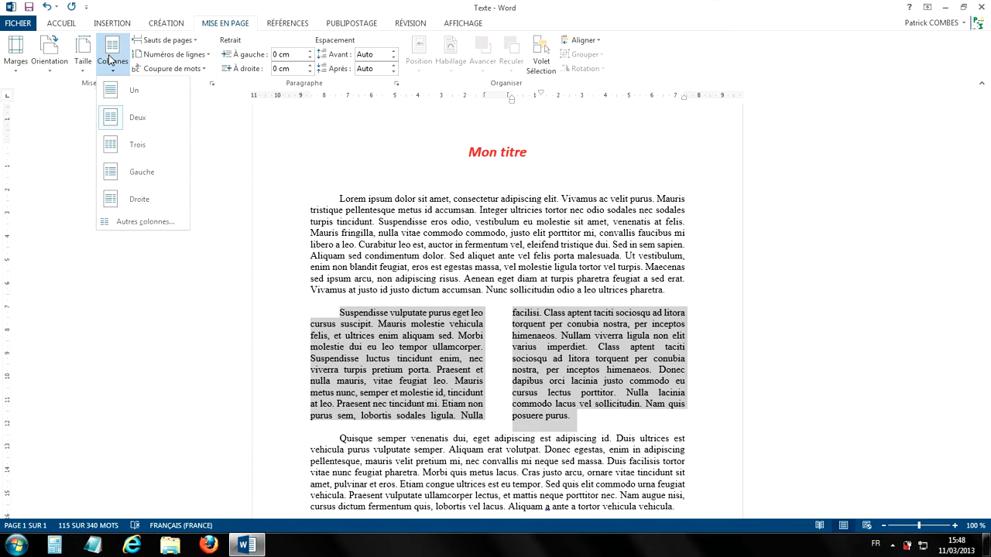
pyautogui.click(137, 150)
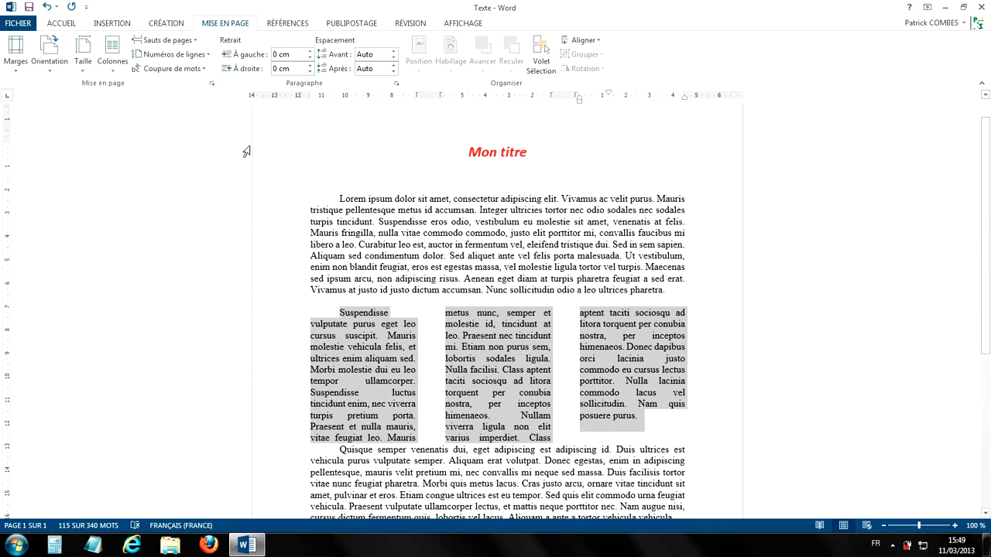
pyautogui.click(112, 59)
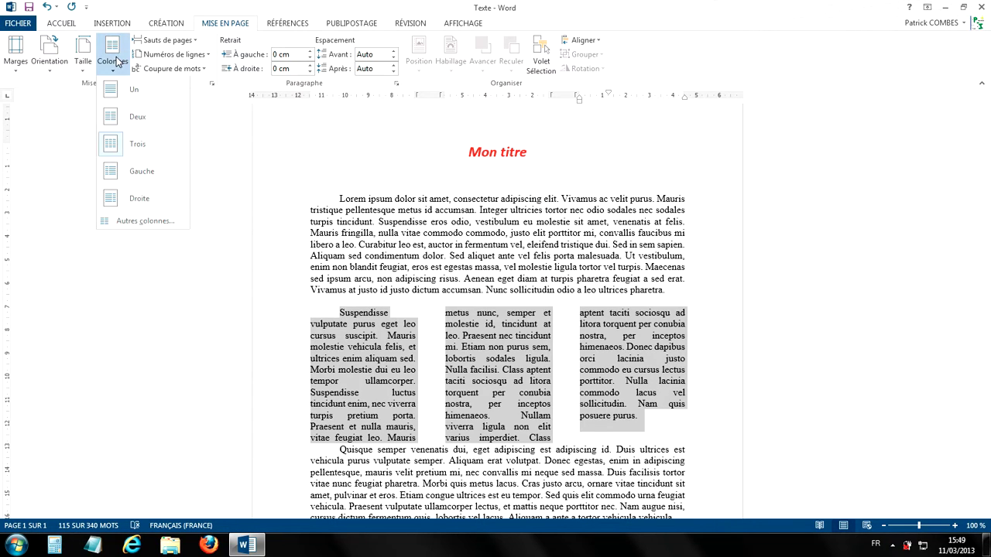
pyautogui.click(155, 174)
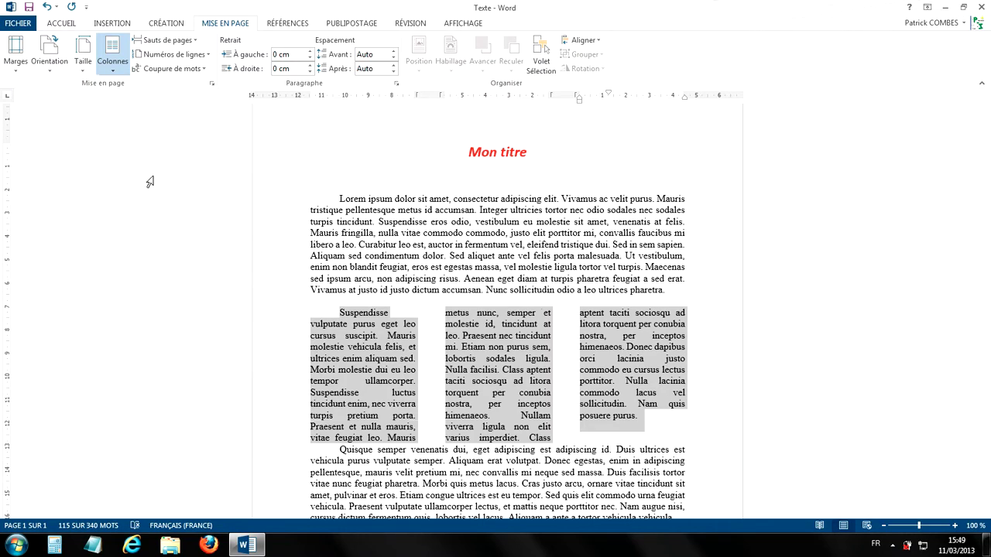
# Apply the Droite column layout to the selected paragraph and return it to a single column (Un)
pyautogui.click(121, 56)
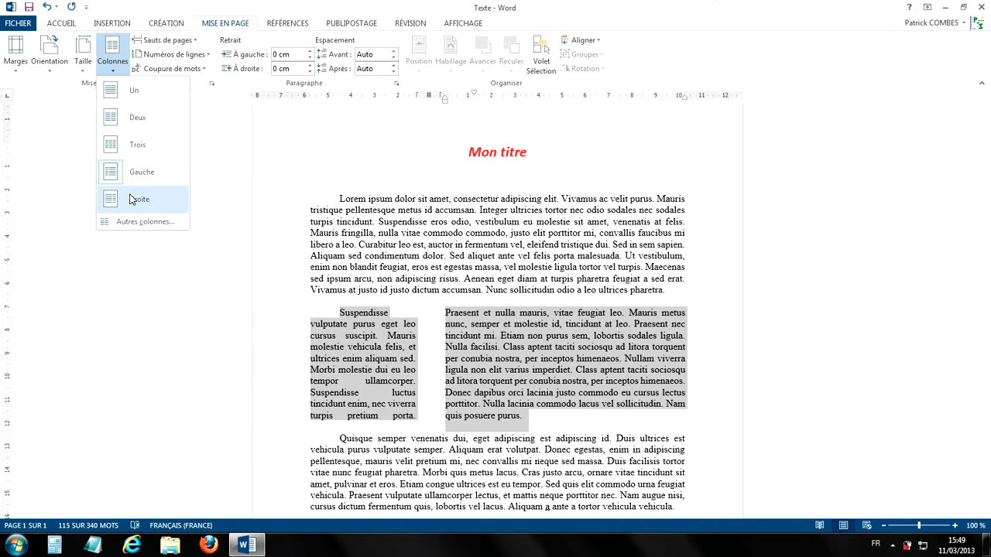
pyautogui.click(132, 199)
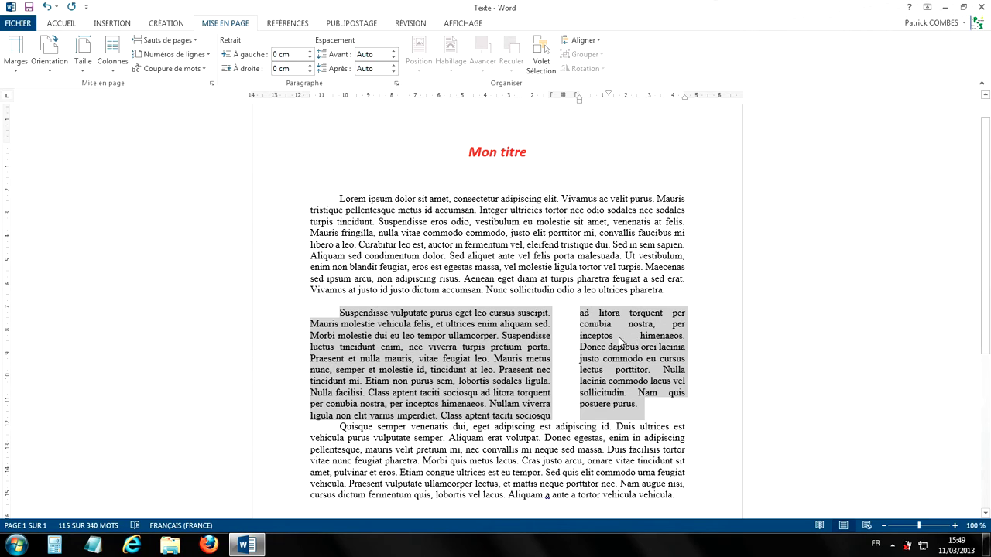
pyautogui.click(114, 54)
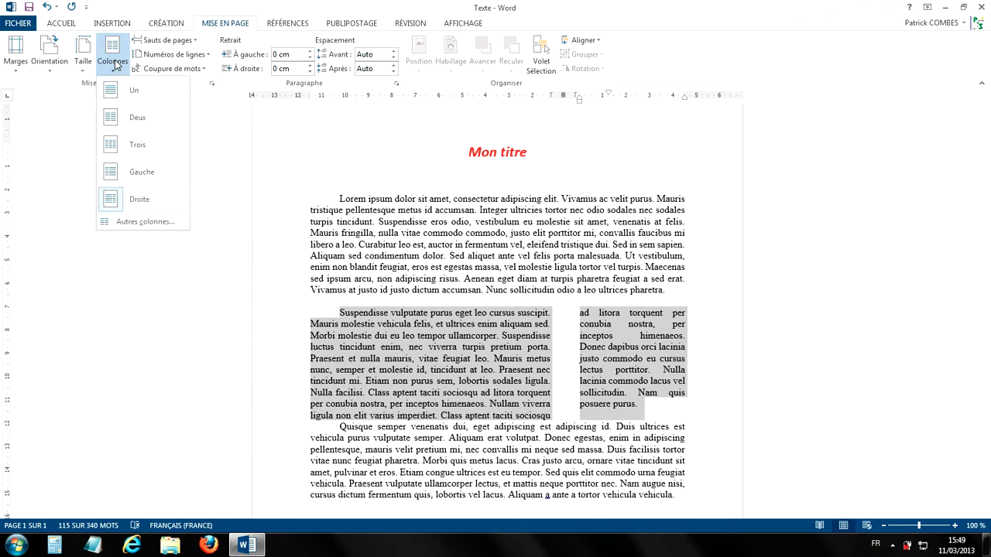
pyautogui.click(137, 96)
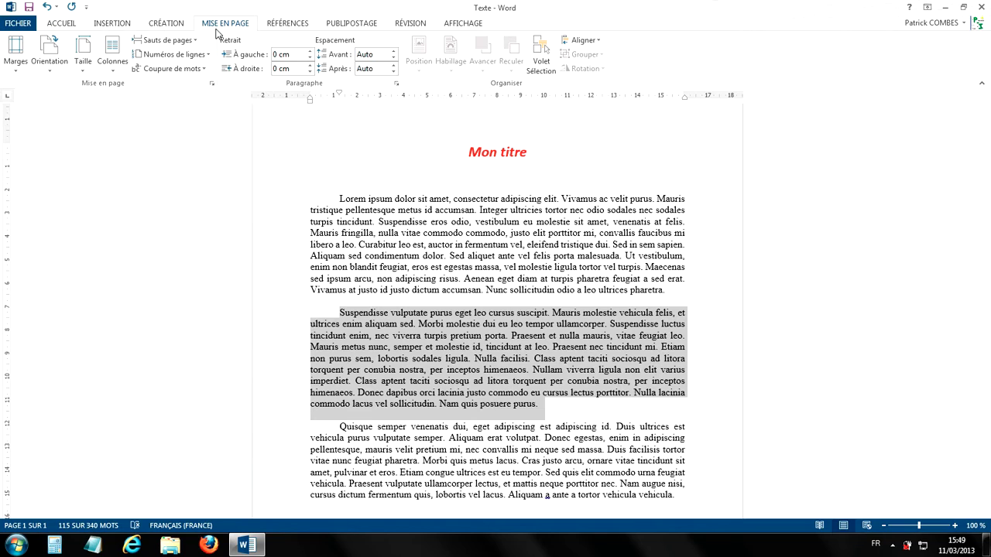
# Open the custom column settings for the selected paragraph and choose the Deux preset
pyautogui.click(118, 69)
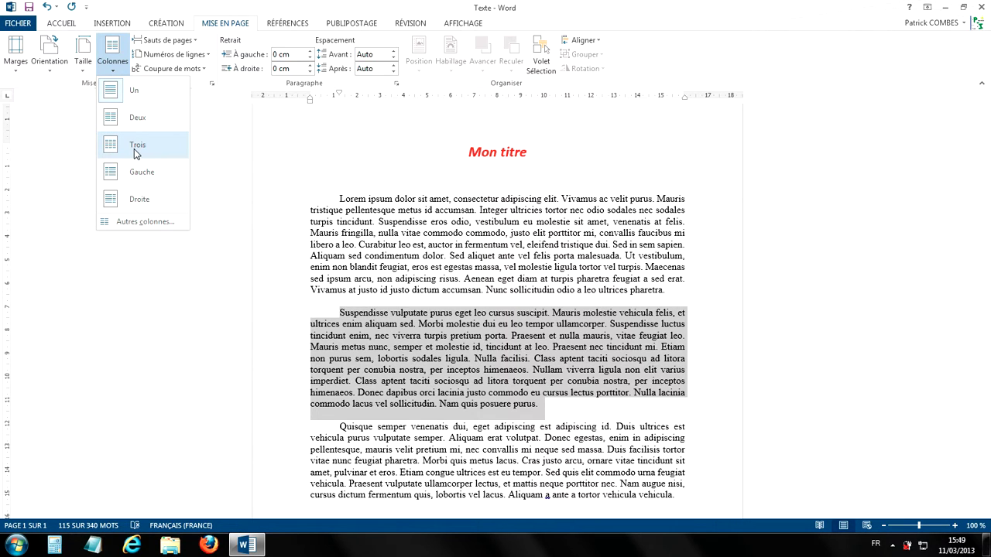
pyautogui.click(132, 224)
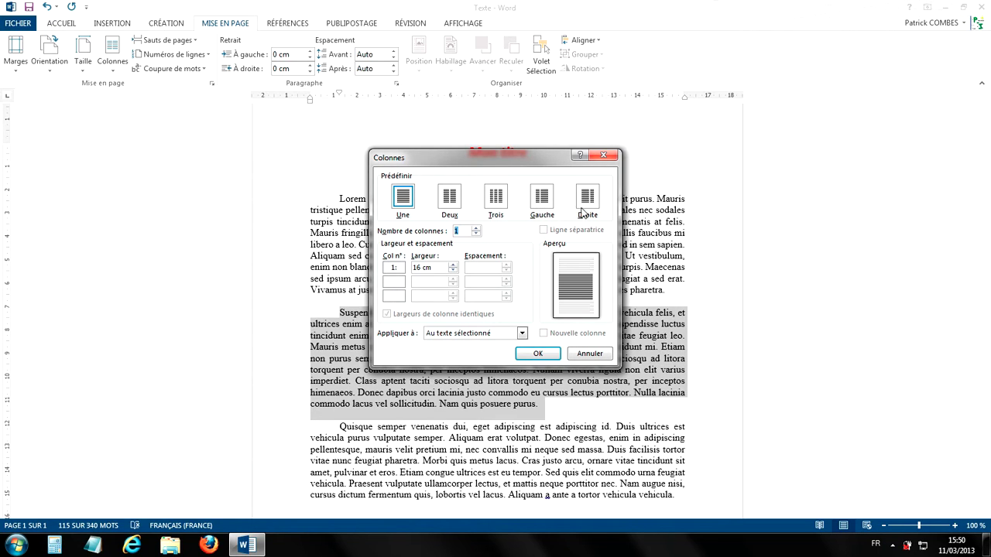
pyautogui.click(451, 197)
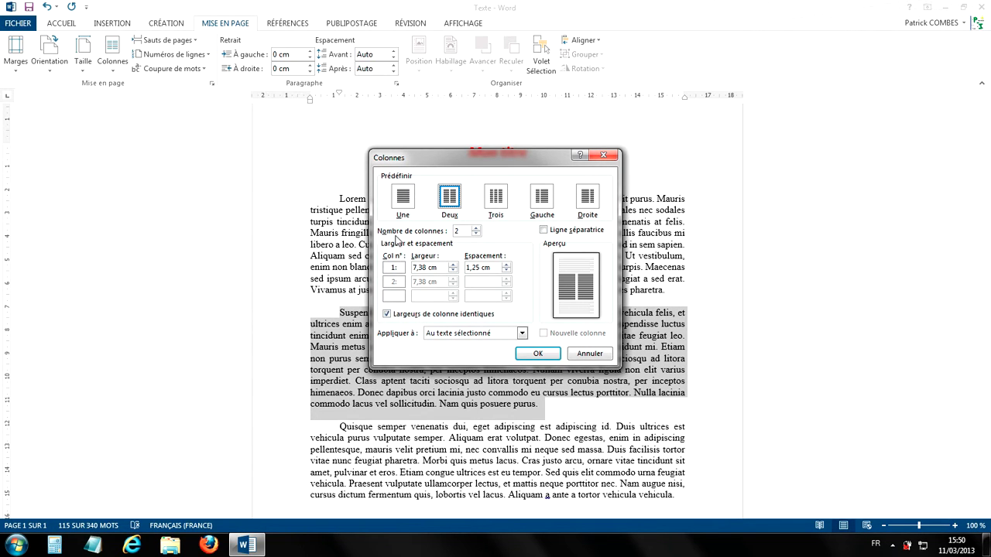
# Raise the number of columns to 5 and bring it back down to 2
pyautogui.click(475, 229)
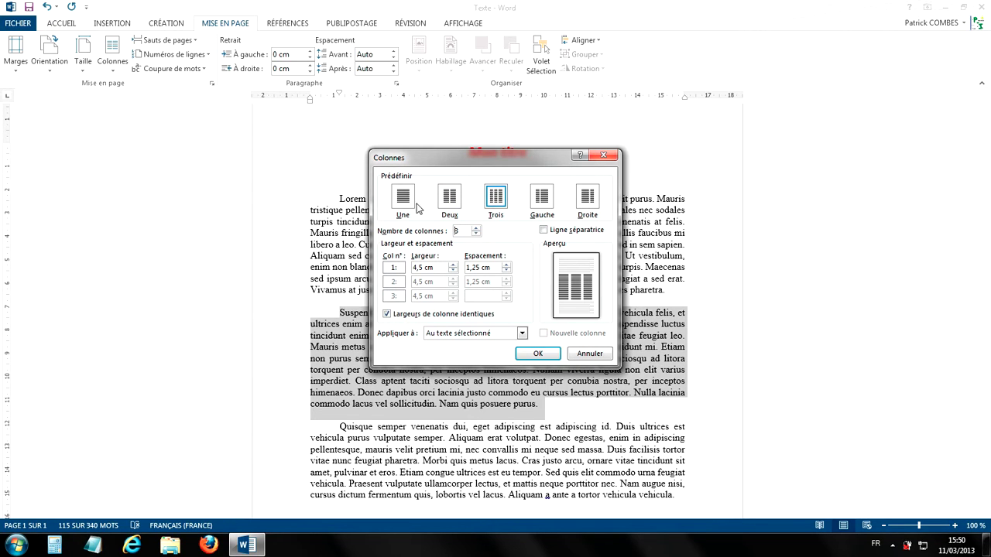
pyautogui.click(476, 230)
pyautogui.click(476, 229)
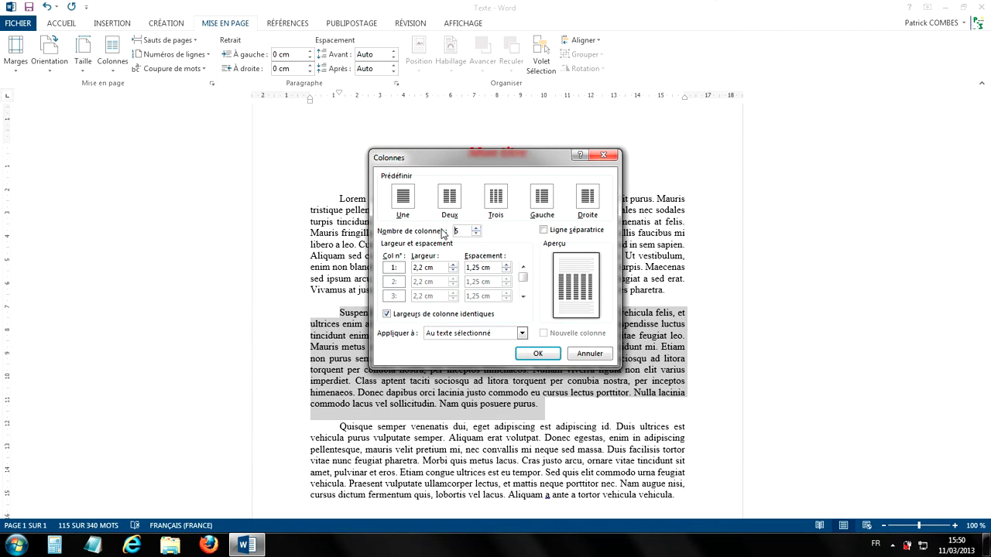
pyautogui.doubleClick(464, 230)
pyautogui.click(475, 235)
pyautogui.click(476, 235)
pyautogui.click(475, 235)
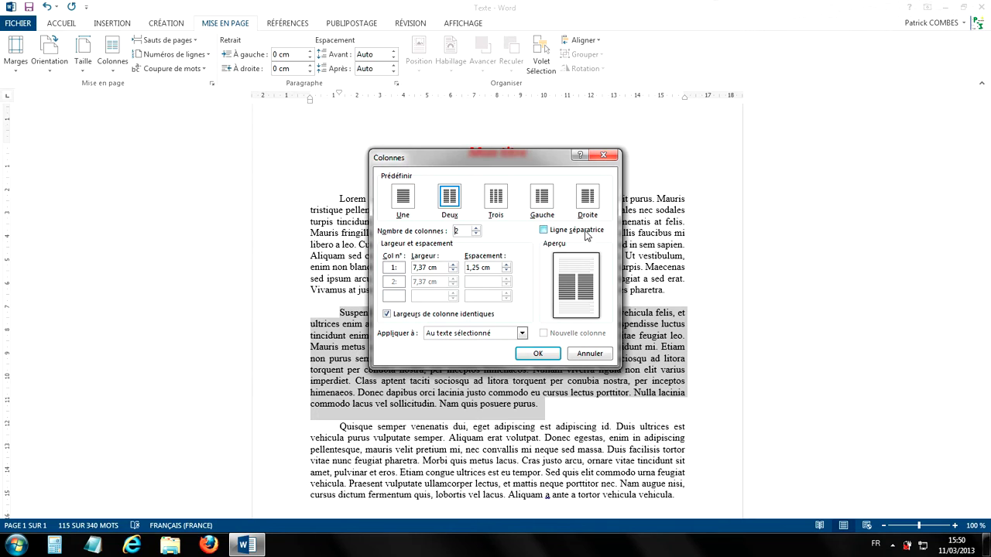
# Add a separator line between the two columns, apply the settings and deselect the paragraph
pyautogui.click(546, 232)
pyautogui.click(539, 354)
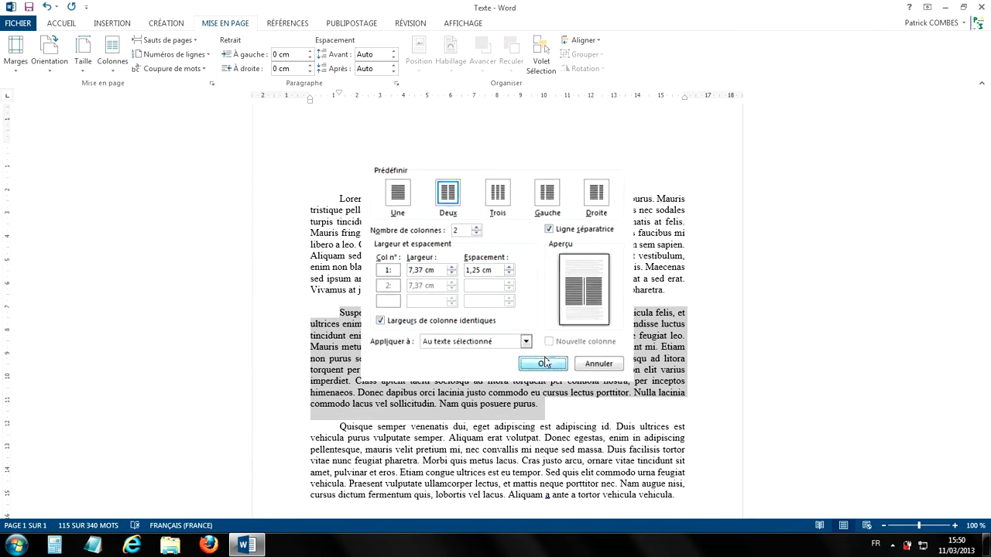
pyautogui.click(620, 261)
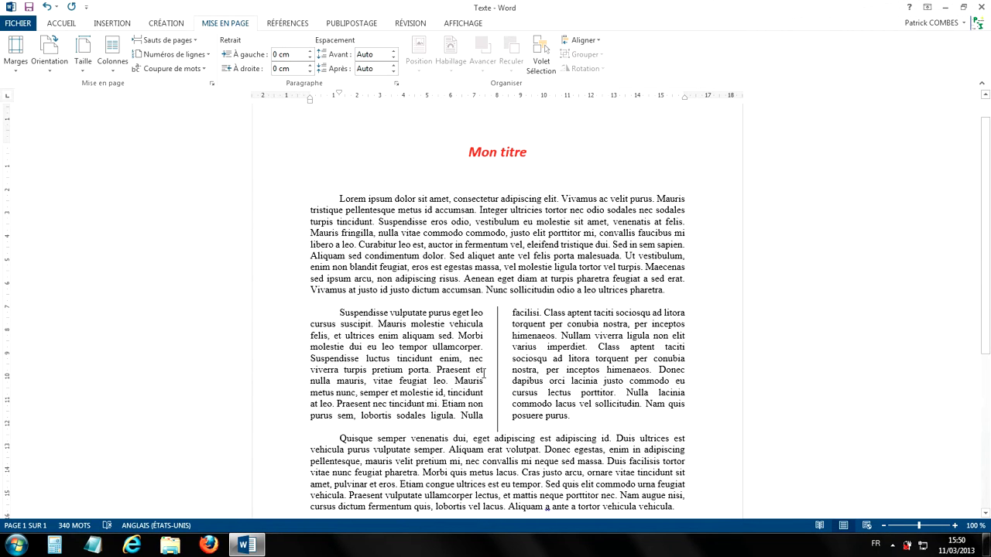
# Reopen the custom column settings for the two-column paragraph and reduce the identical column widths to 6,7 cm
pyautogui.moveTo(341, 312); pyautogui.dragTo(573, 416)
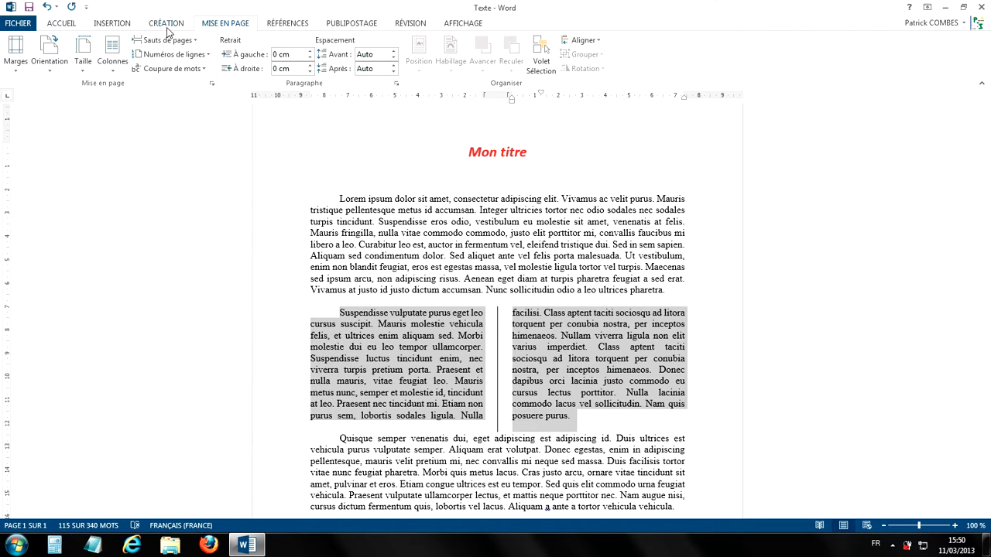
pyautogui.click(112, 66)
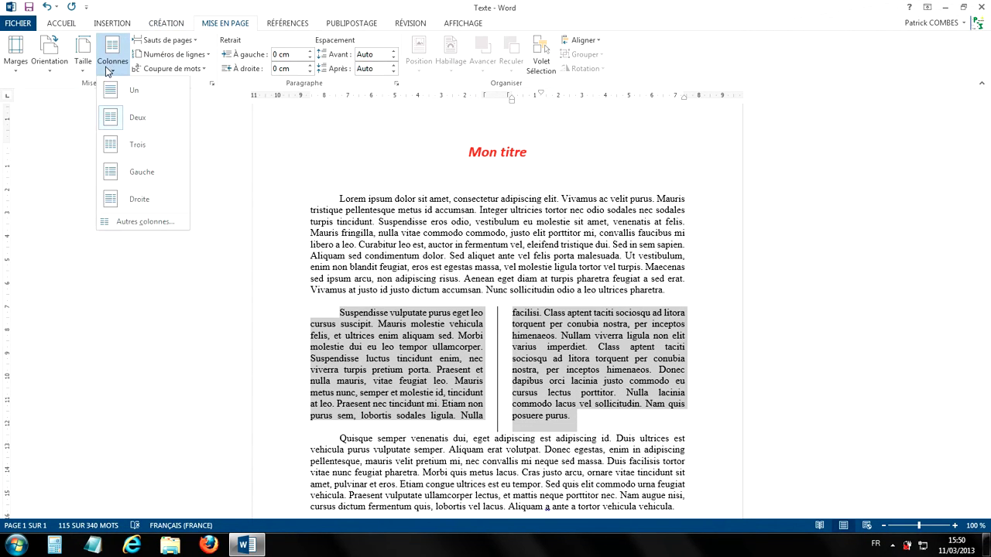
pyautogui.click(135, 222)
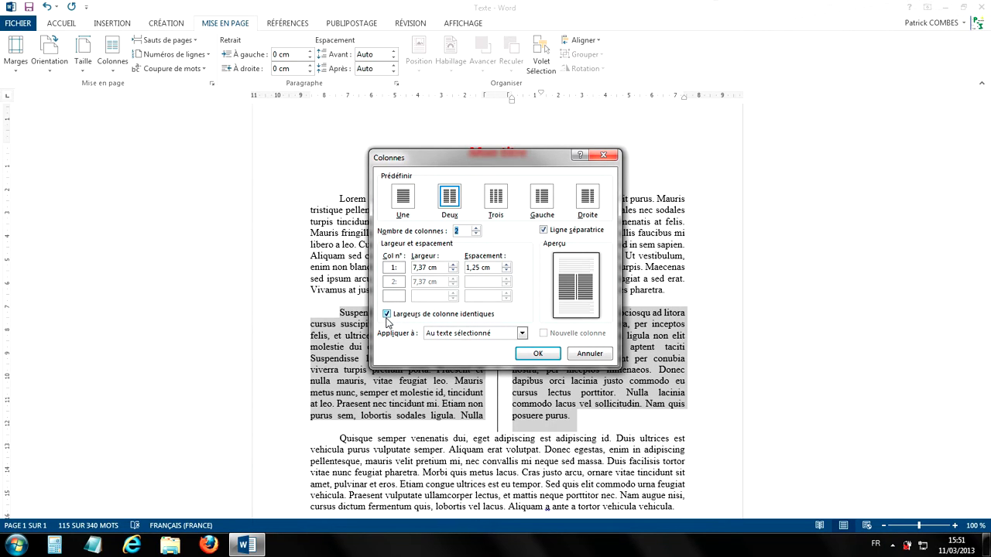
pyautogui.click(453, 270)
pyautogui.click(453, 270)
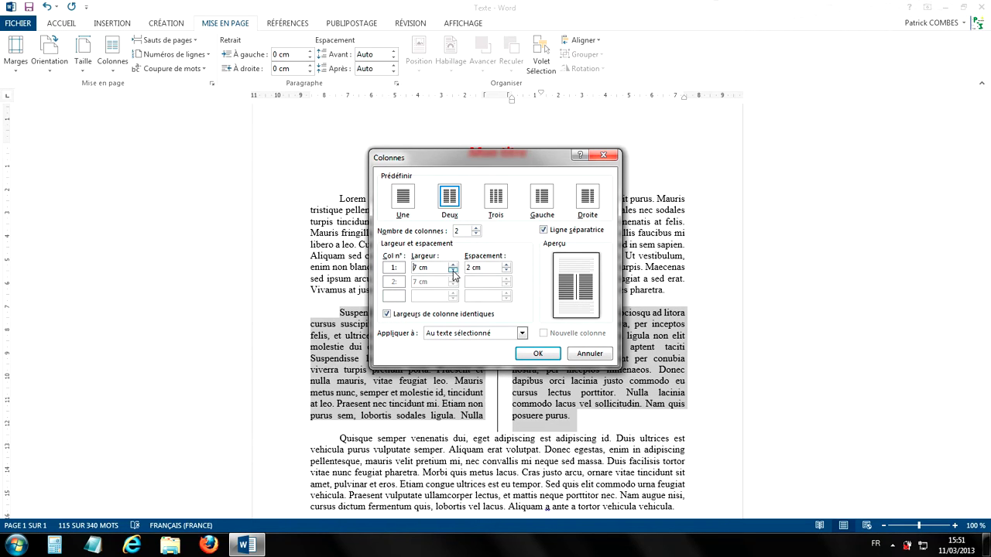
pyautogui.click(453, 270)
pyautogui.click(453, 270)
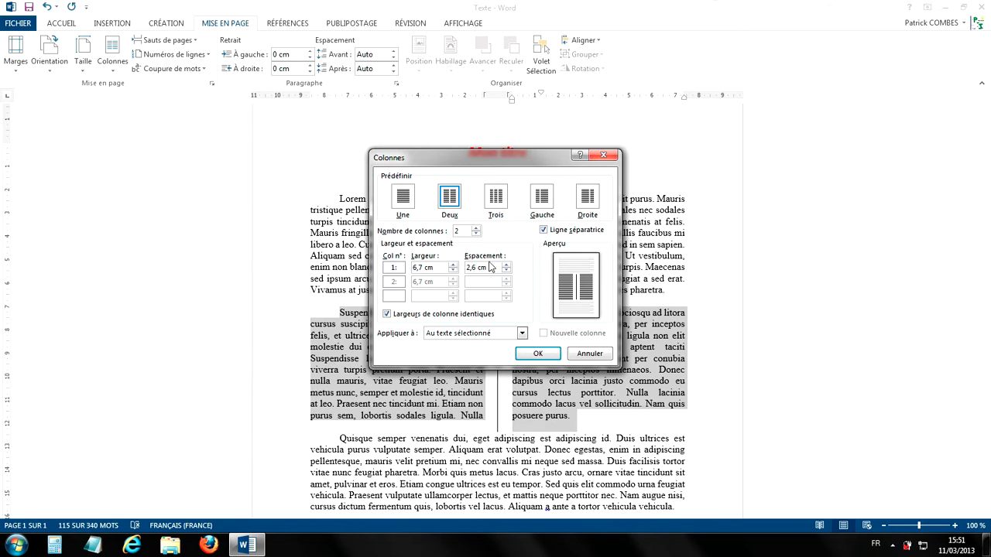
# Adjust the identical columns to a 1,6 cm spacing and move the dialog clear of the paragraph
pyautogui.click(453, 264)
pyautogui.click(453, 265)
pyautogui.click(508, 265)
pyautogui.click(507, 265)
pyautogui.click(506, 271)
pyautogui.click(505, 271)
pyautogui.click(505, 271)
pyautogui.moveTo(486, 157); pyautogui.dragTo(443, 91)
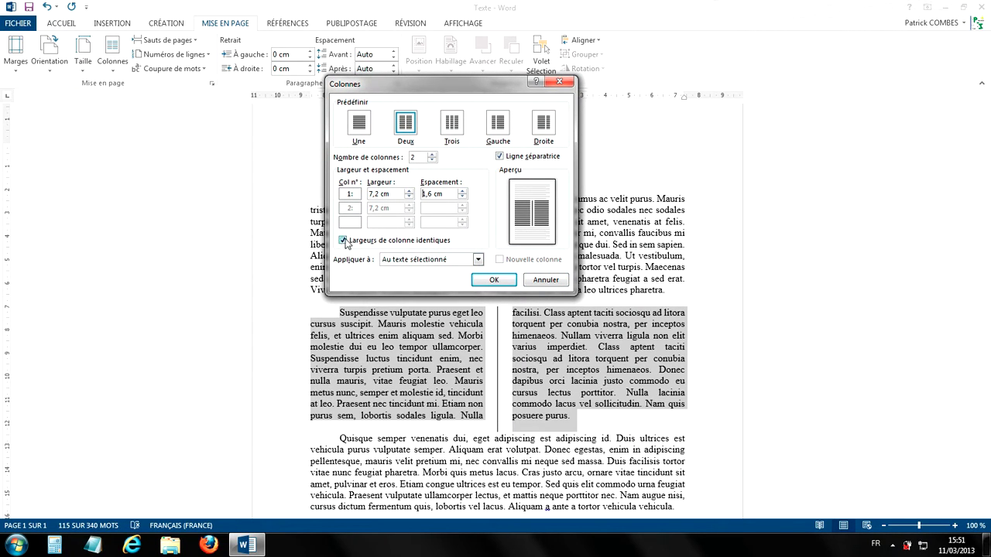
# Turn off identical column widths and set the first column to 6,9 cm and the second to 6,7 cm
pyautogui.click(342, 242)
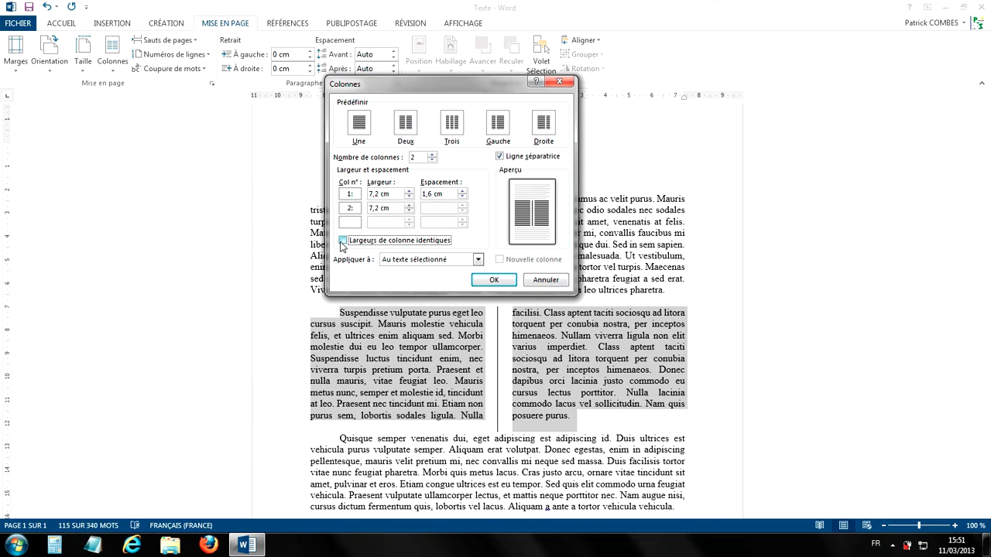
pyautogui.click(409, 205)
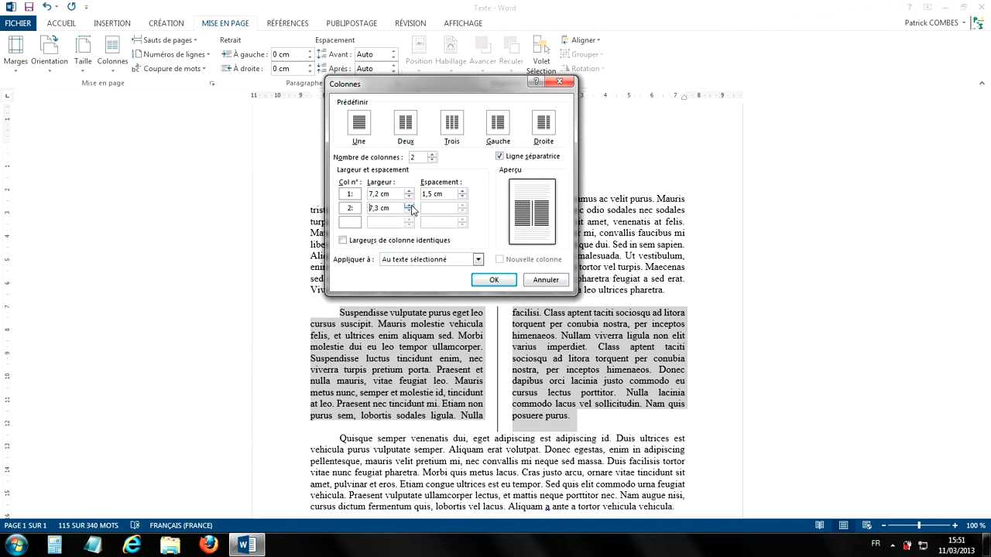
pyautogui.click(408, 214)
pyautogui.click(409, 214)
pyautogui.click(408, 212)
pyautogui.click(408, 212)
pyautogui.click(409, 212)
pyautogui.click(409, 198)
# Raise the number of columns to 4, reduce the third column's width to 2,8 cm and widen the fourth column
pyautogui.click(432, 154)
pyautogui.click(432, 155)
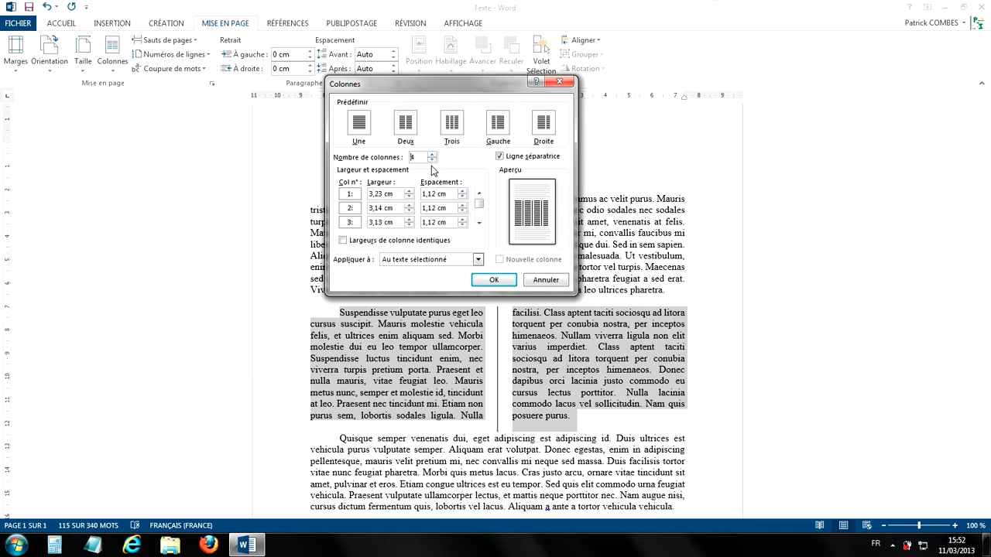
pyautogui.click(409, 225)
pyautogui.click(409, 226)
pyautogui.click(409, 225)
pyautogui.click(409, 225)
pyautogui.click(479, 223)
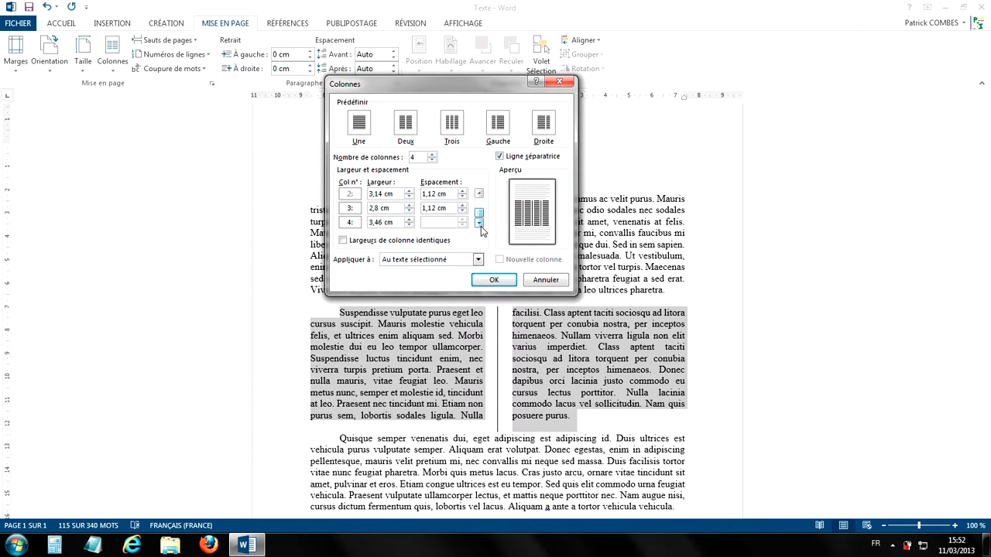
pyautogui.click(408, 220)
# Return the number of columns to 2, apply the settings to the selected text and deselect the paragraph
pyautogui.click(432, 159)
pyautogui.click(432, 160)
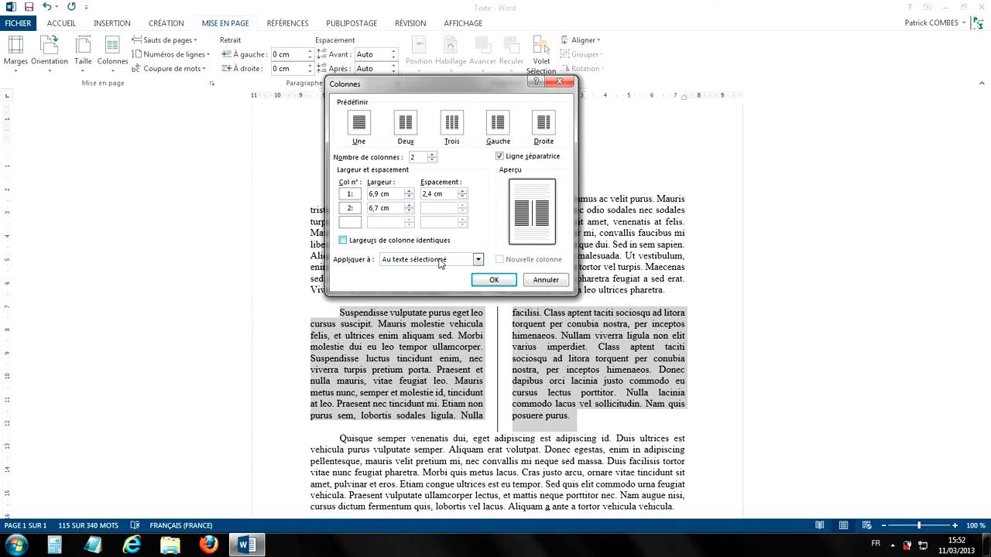
pyautogui.click(494, 280)
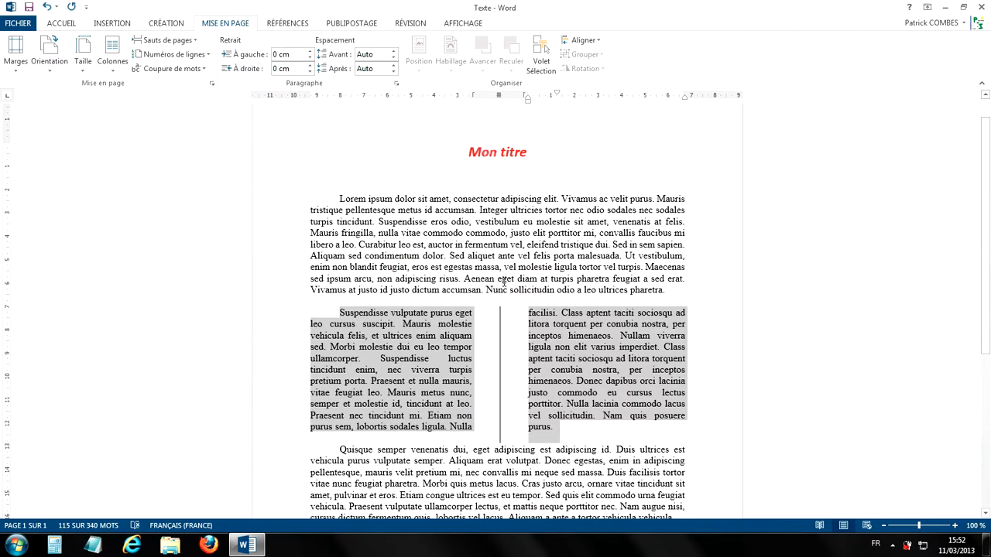
pyautogui.click(552, 268)
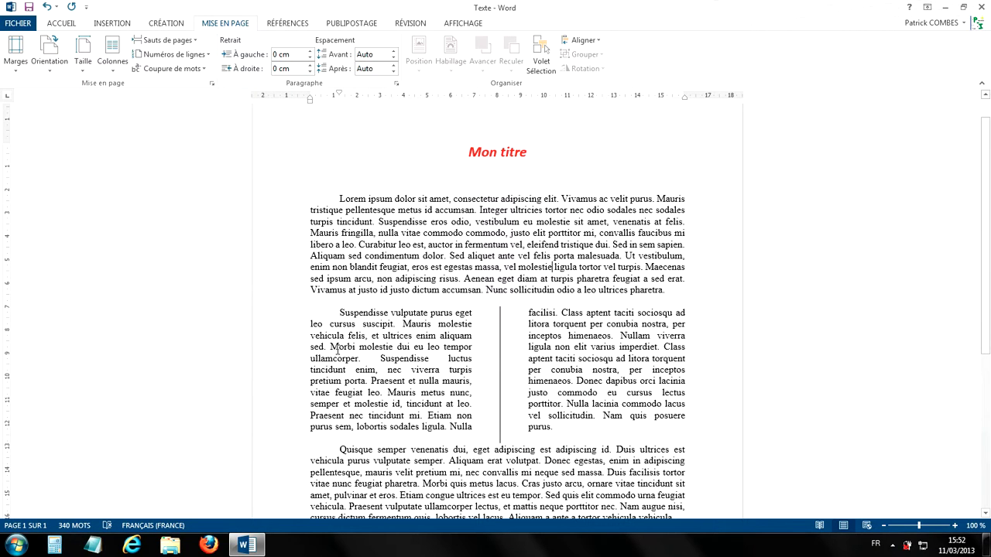